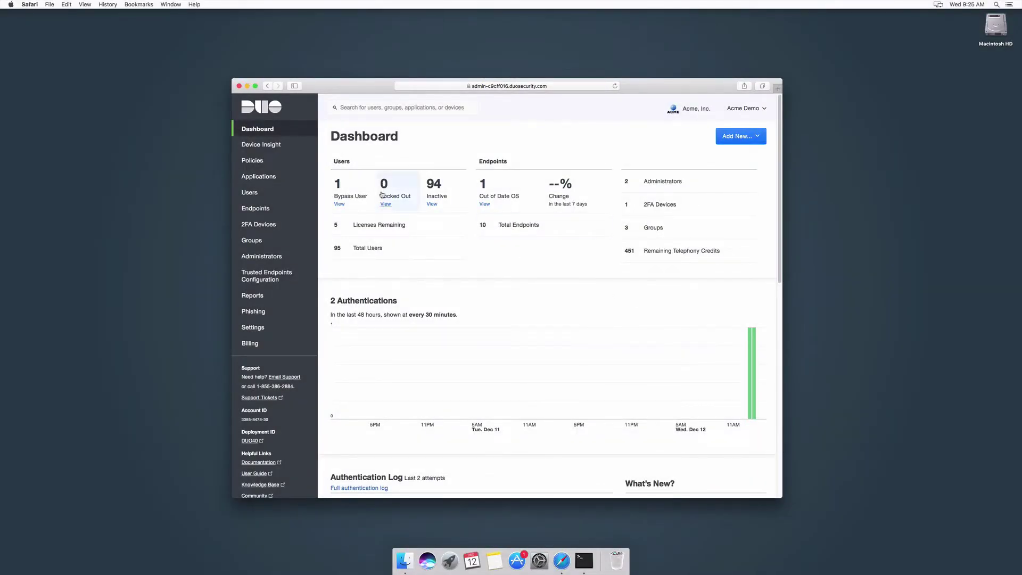
Step: Filter the Applications list for 'macos' and protect the macOS application
click(258, 176)
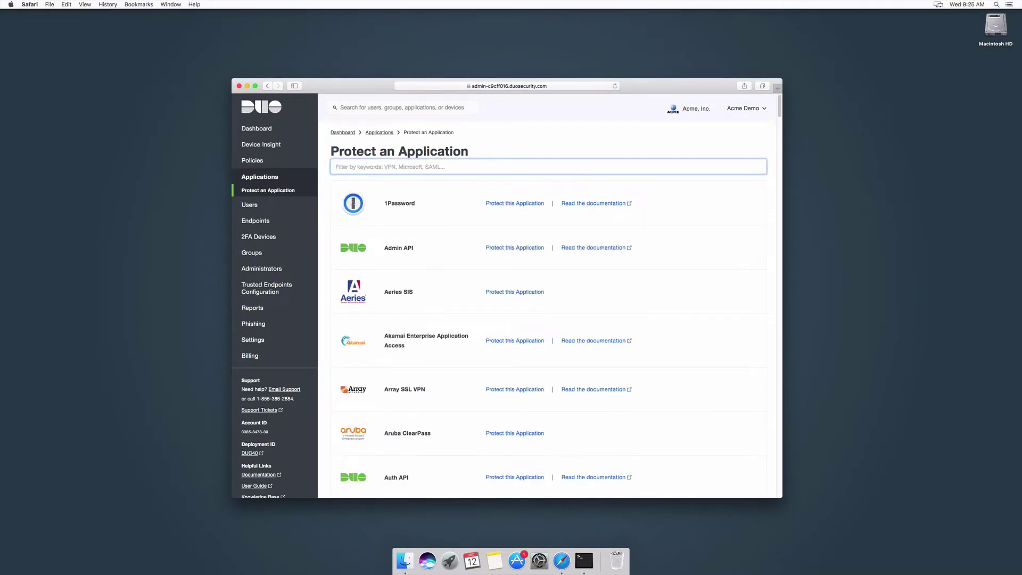
text(macos)
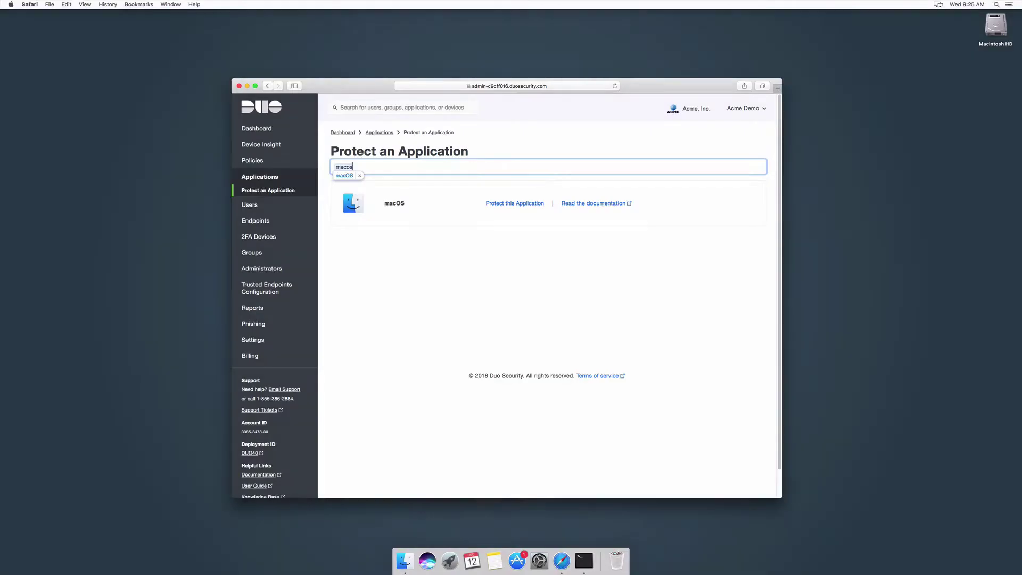
click(515, 203)
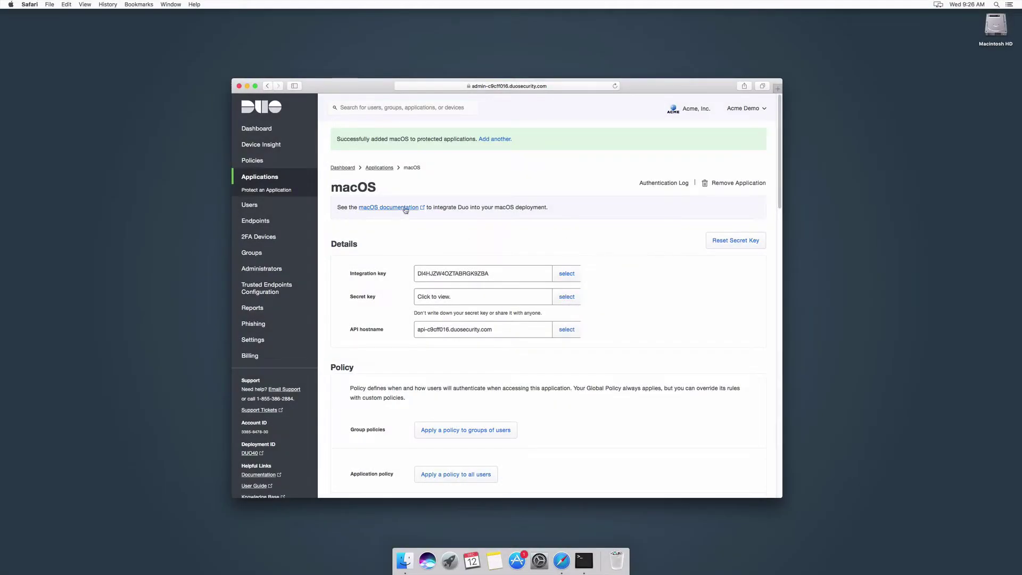
Step: Download the MacLogon-1.0.4 archive from the macOS docs' First Steps and move it to the desktop
click(391, 207)
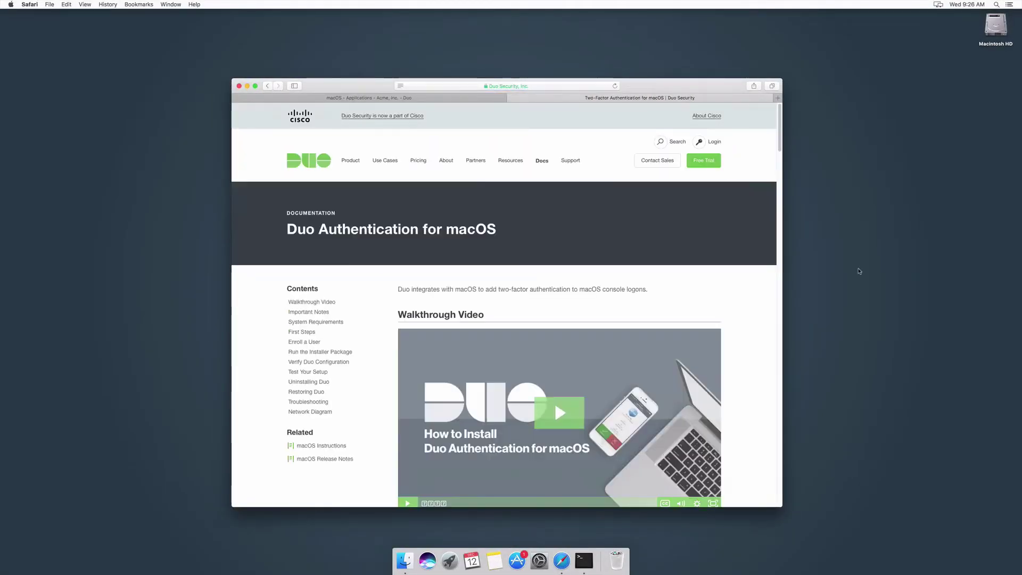
click(311, 332)
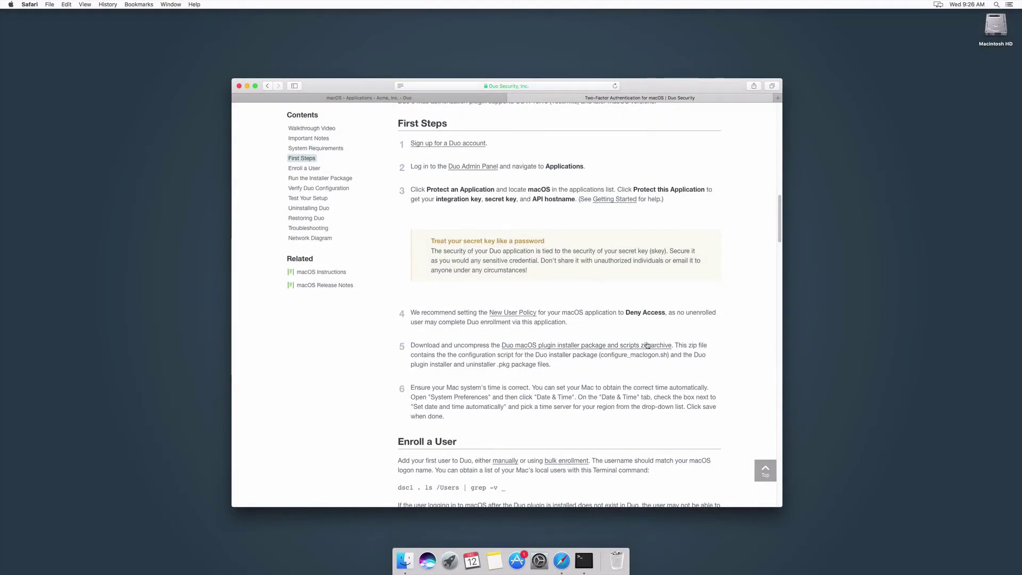
click(647, 346)
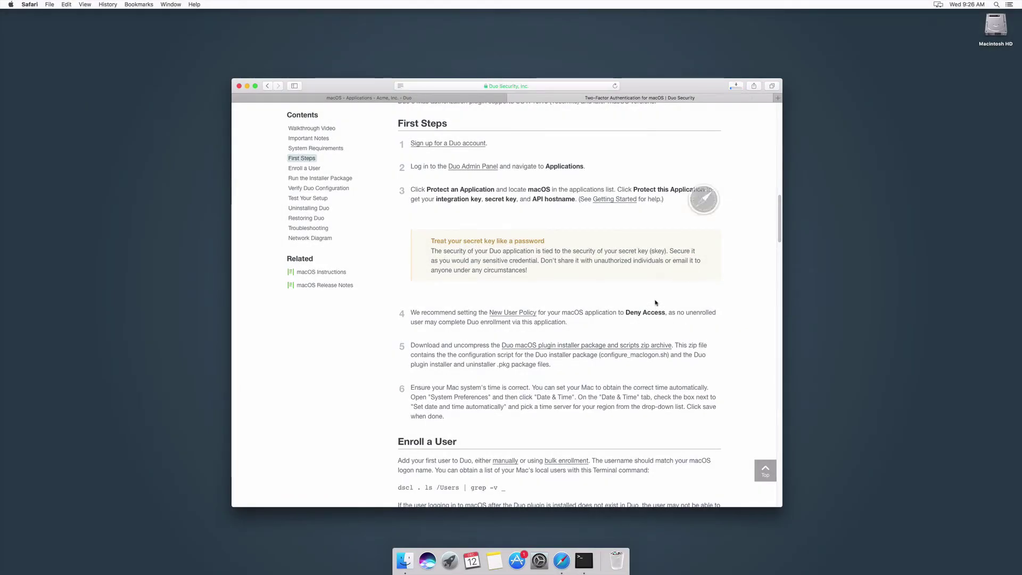
click(736, 87)
drag(692, 119, 822, 148)
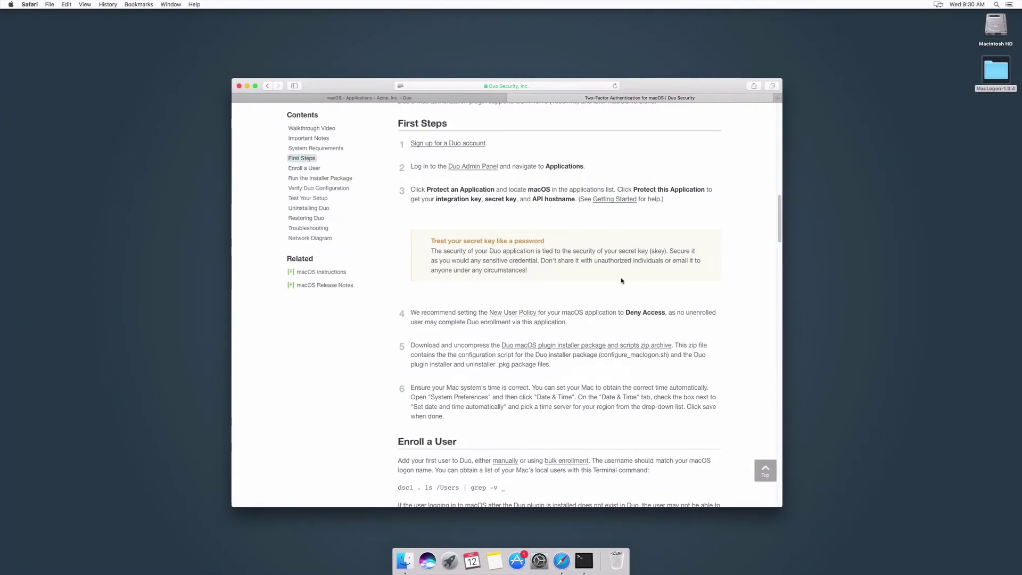
Step: Place the documentation window on the left and a new Terminal window on the right
drag(660, 90, 537, 90)
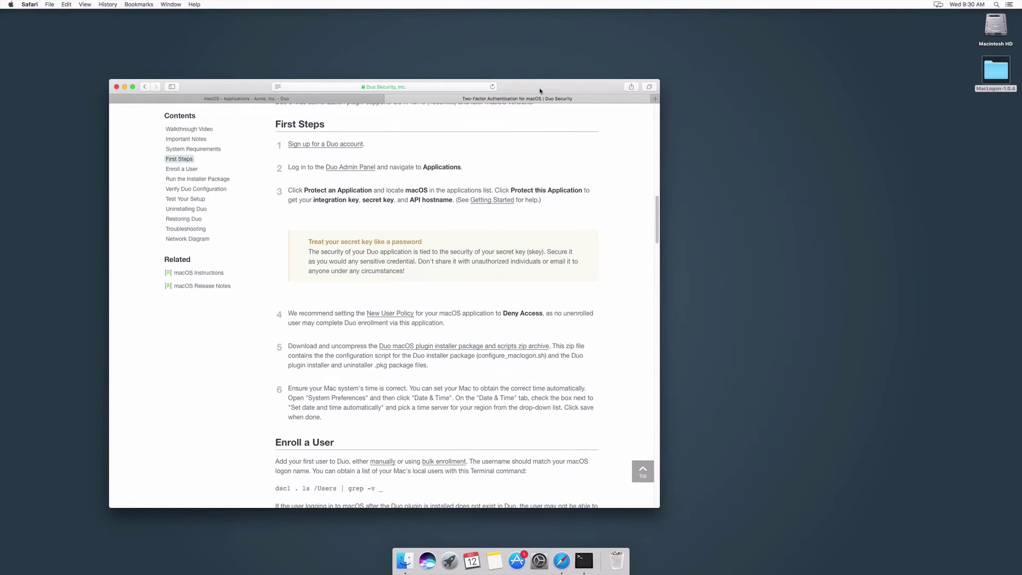
click(584, 560)
drag(220, 29, 817, 226)
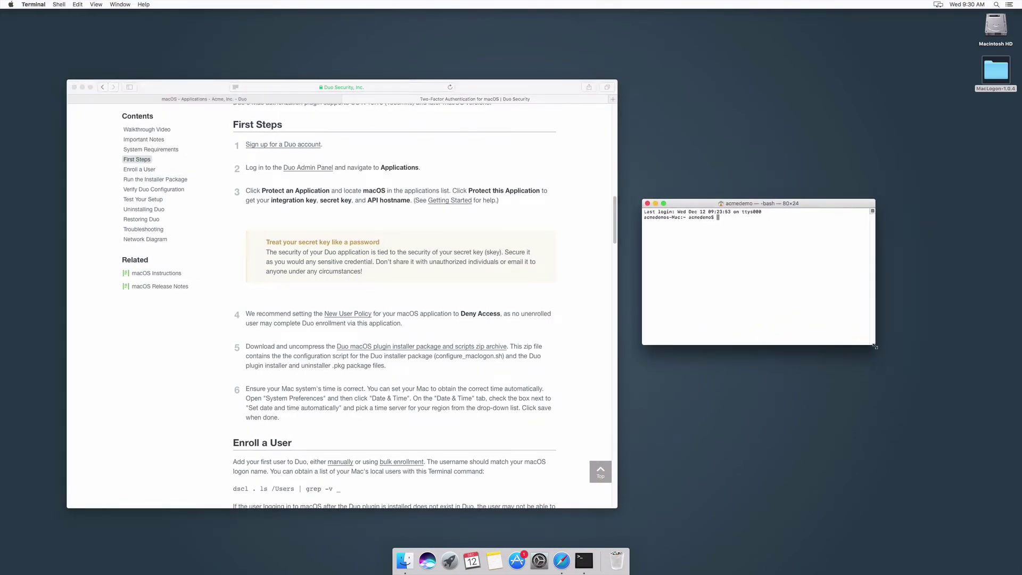
Step: Run 'sudo dscl . ls /Users | grep -v _' from the docs, entering the administrator password
click(196, 391)
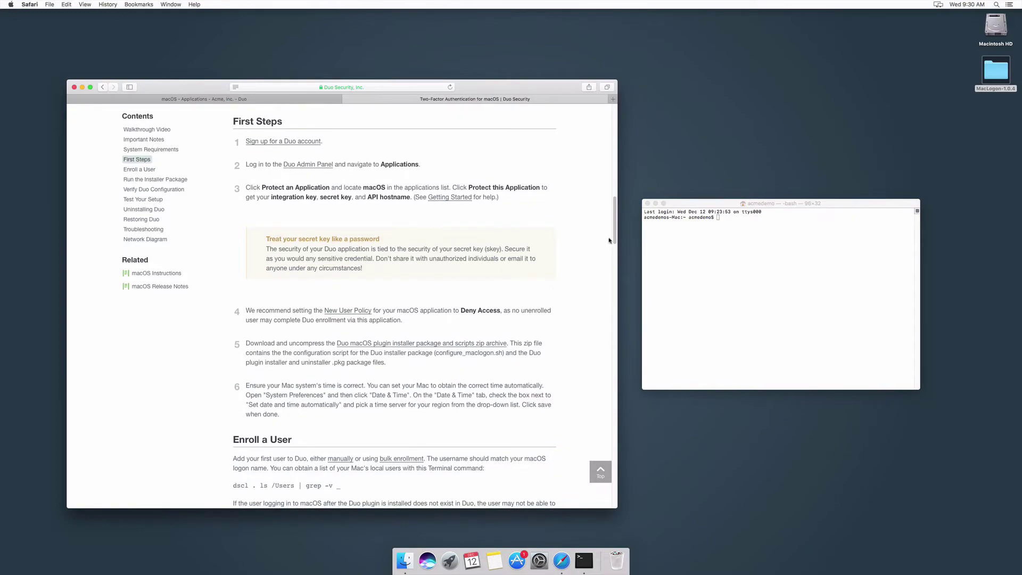
scroll(558, 241, down, 6)
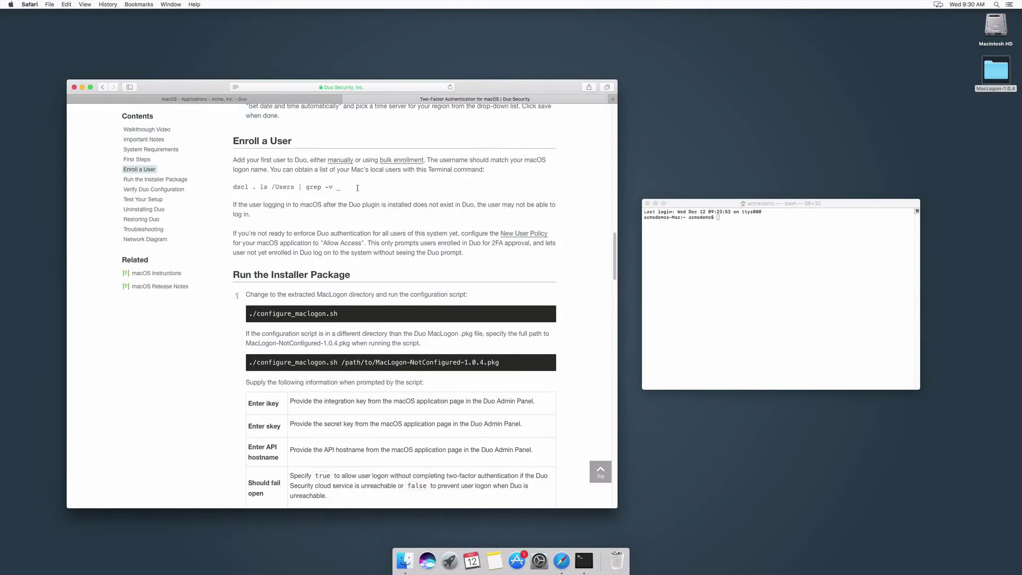
drag(343, 188, 233, 187)
key(super+c)
click(841, 350)
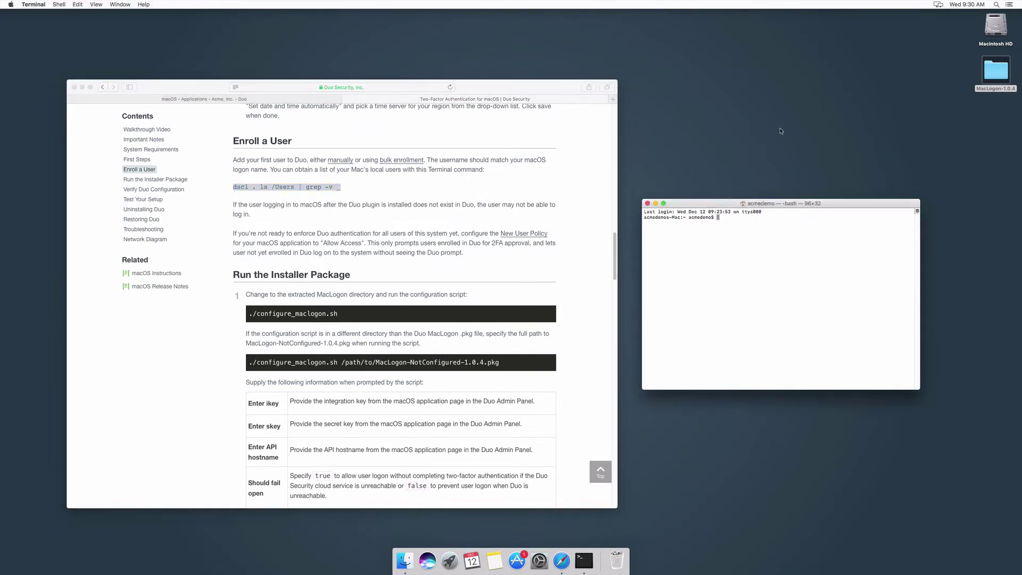
text(sudo)
key(super+v)
key(Return)
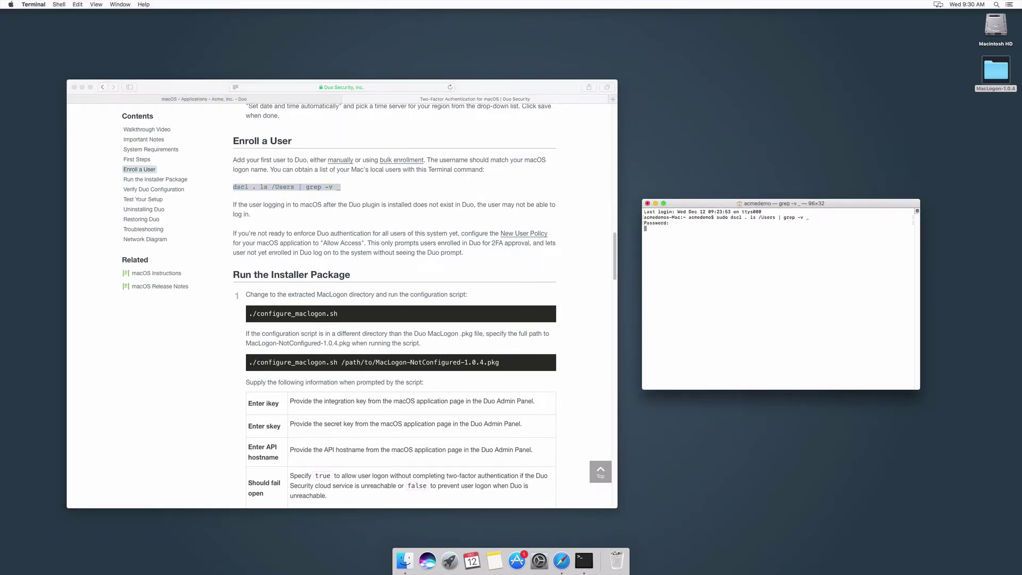
key(Return)
click(313, 100)
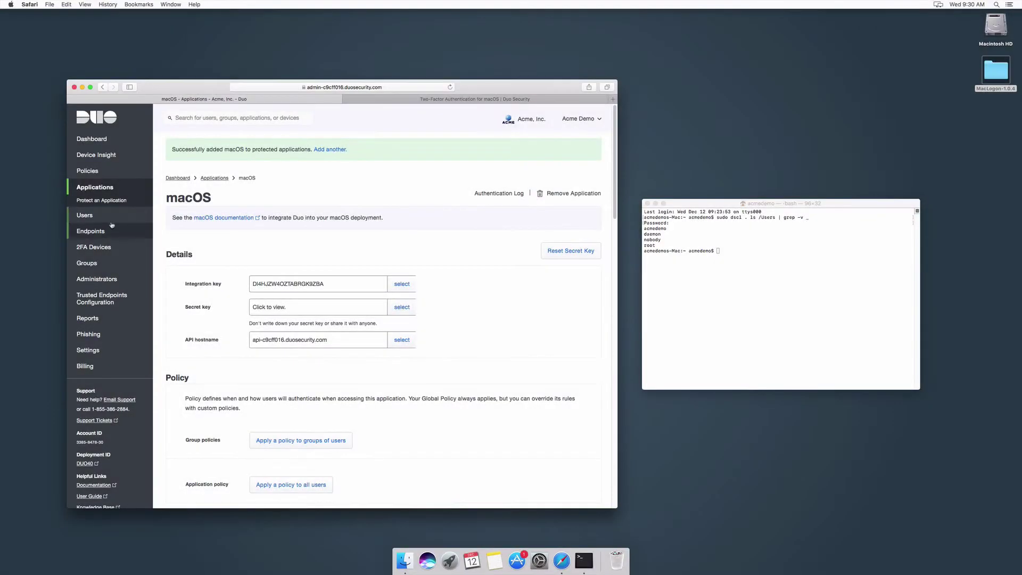
Step: Open the Users page to confirm acmedemo appears among the 95 Duo users
click(101, 215)
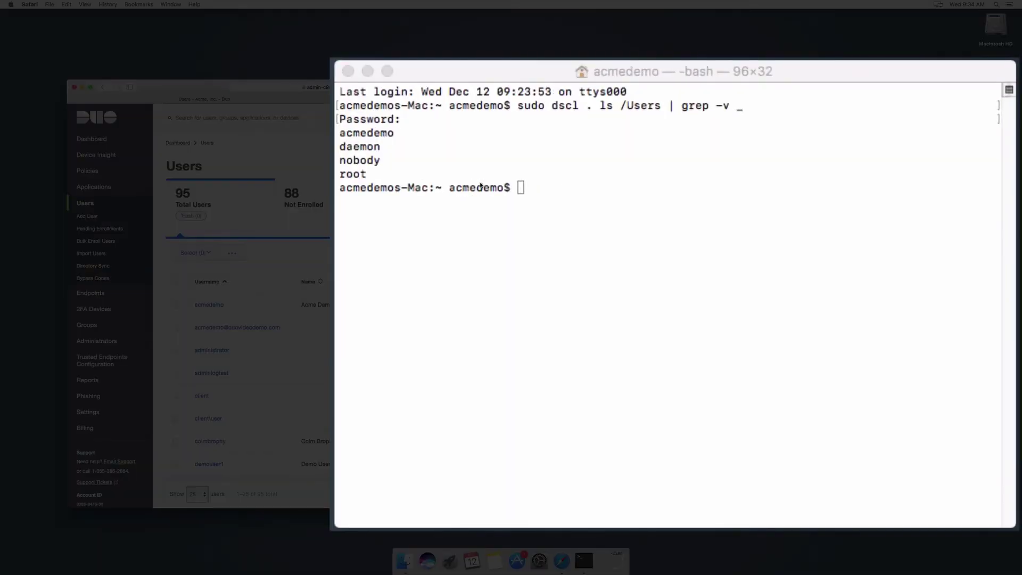
Step: Change into the Desktop/MacLogon-1.0.4 folder in Terminal
click(481, 186)
text(cd Desktop)
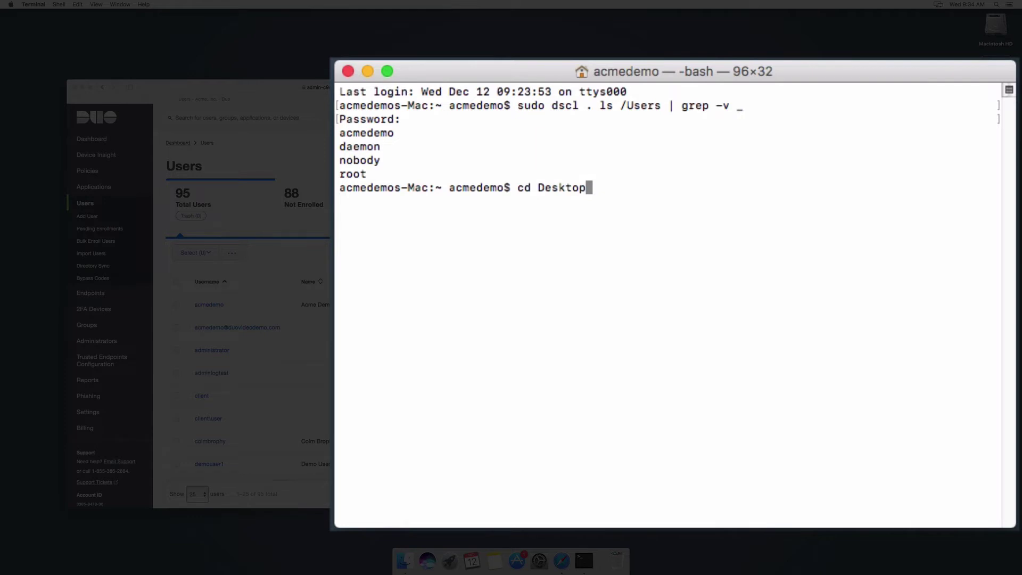
text(/M)
key(Tab)
key(Return)
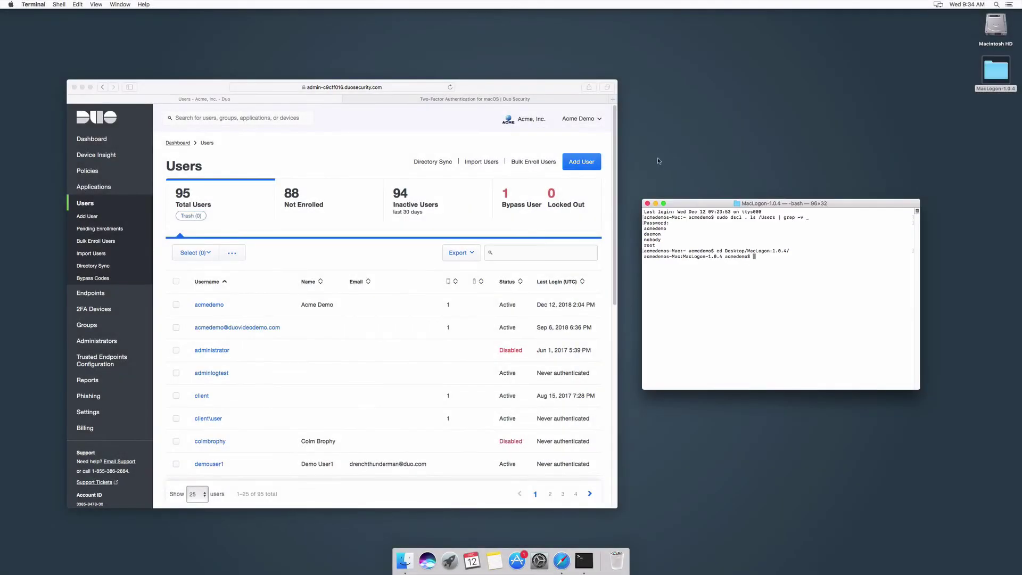
Step: Run ./configure_maclogon.sh on MacLogon-NotConfigured-1.0.4.pkg, using the command copied from the docs
click(474, 99)
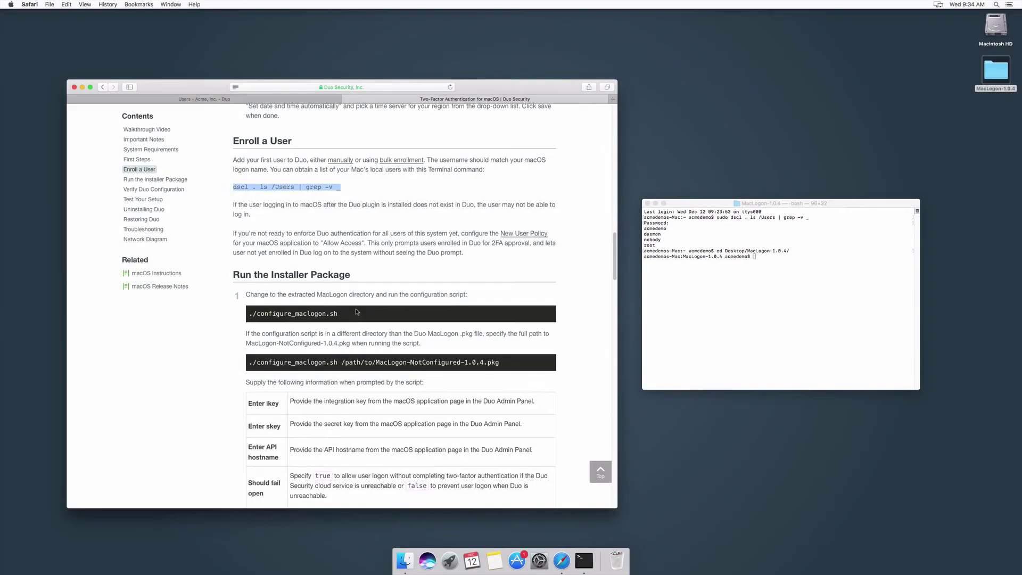
drag(357, 314, 247, 314)
click(783, 340)
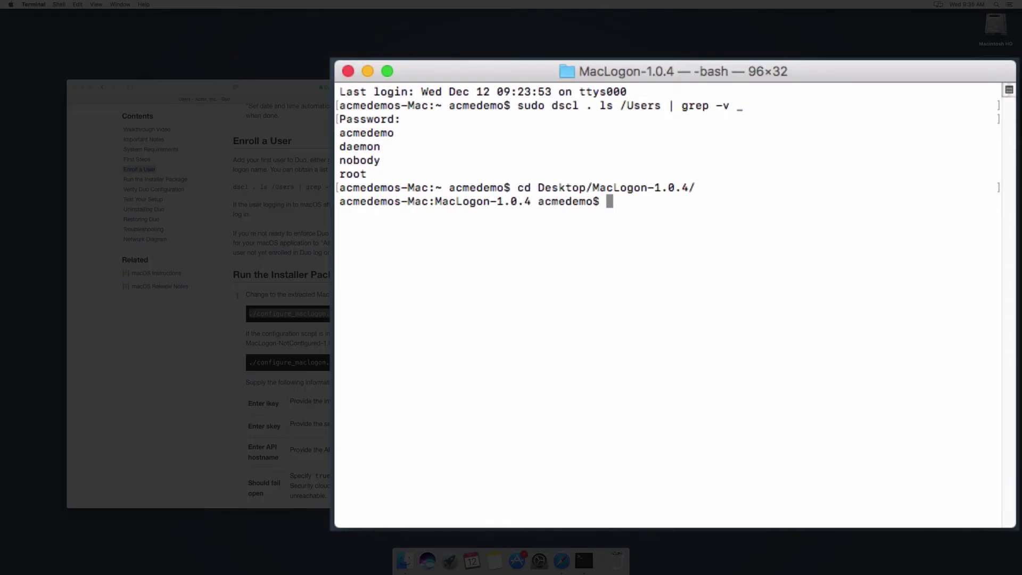
key(super+v)
text(MacLogon-Not)
key(Tab)
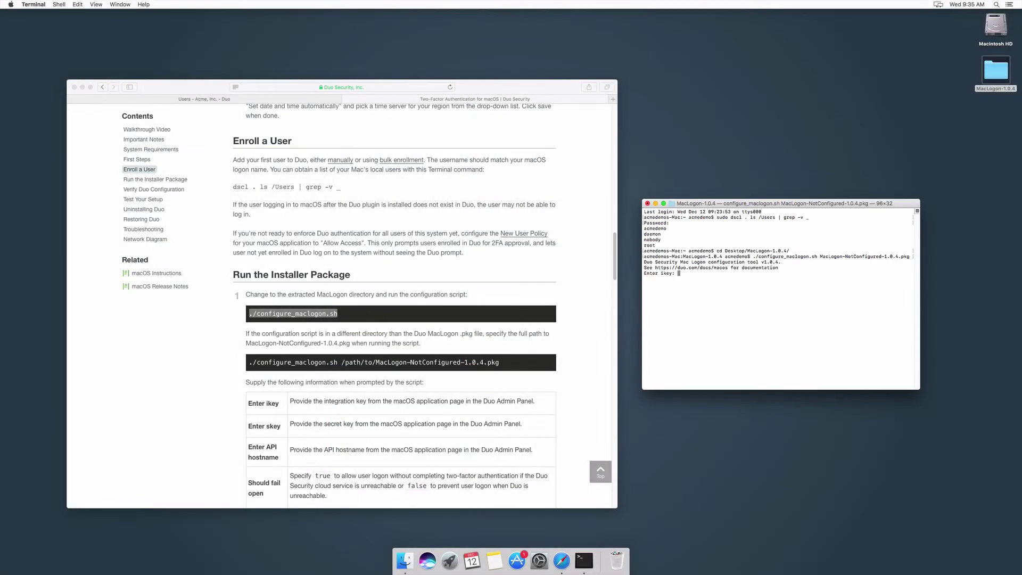
Step: Enter the macOS application's integration key at the script's ikey prompt
click(253, 98)
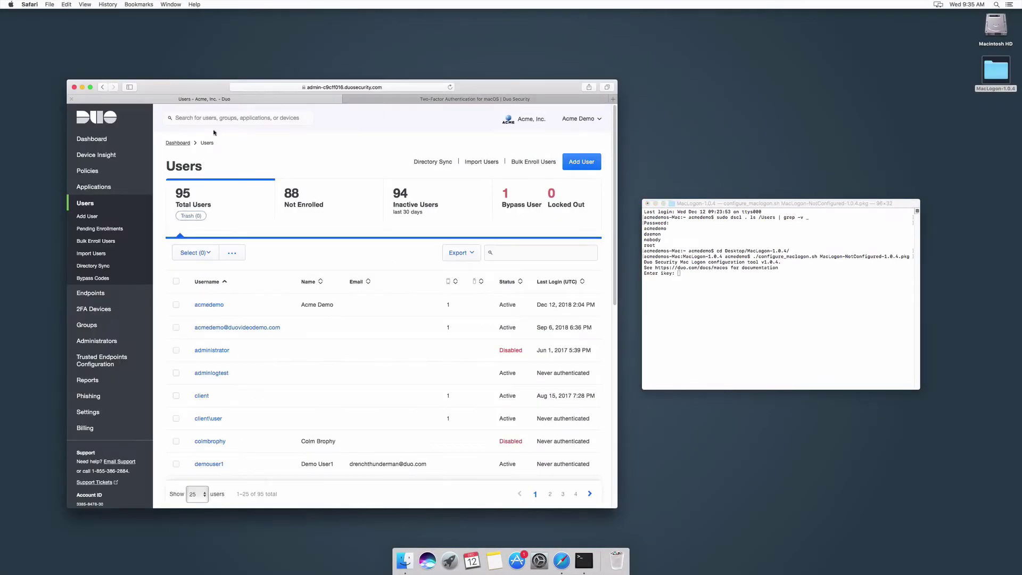
click(94, 186)
click(197, 333)
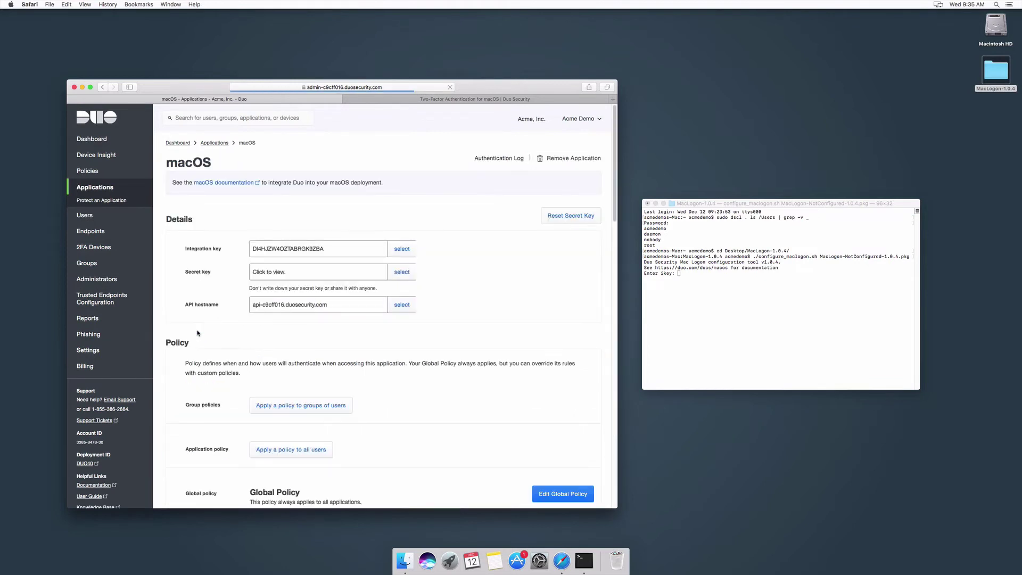
double_click(331, 248)
click(687, 294)
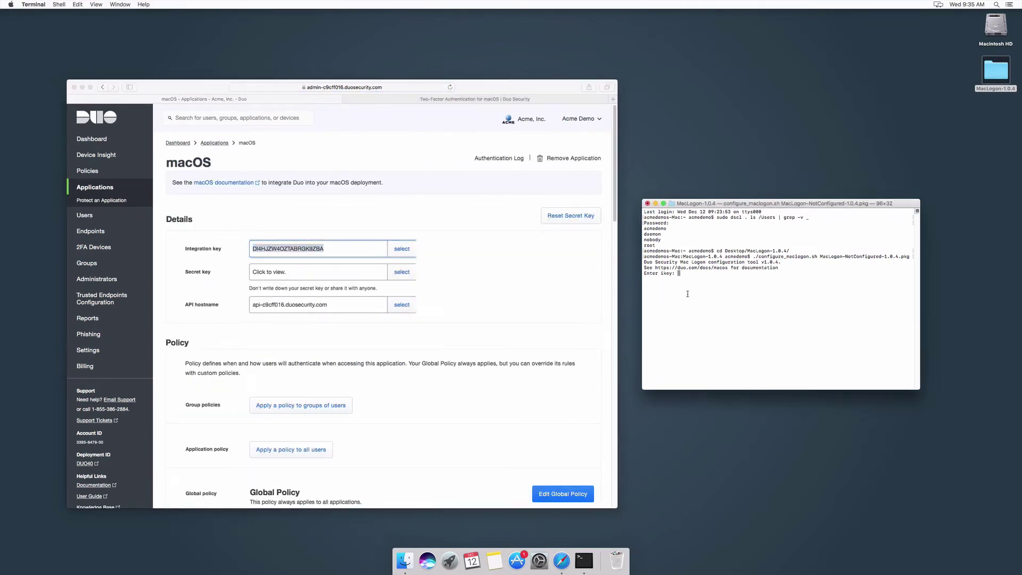
key(super+v)
key(Return)
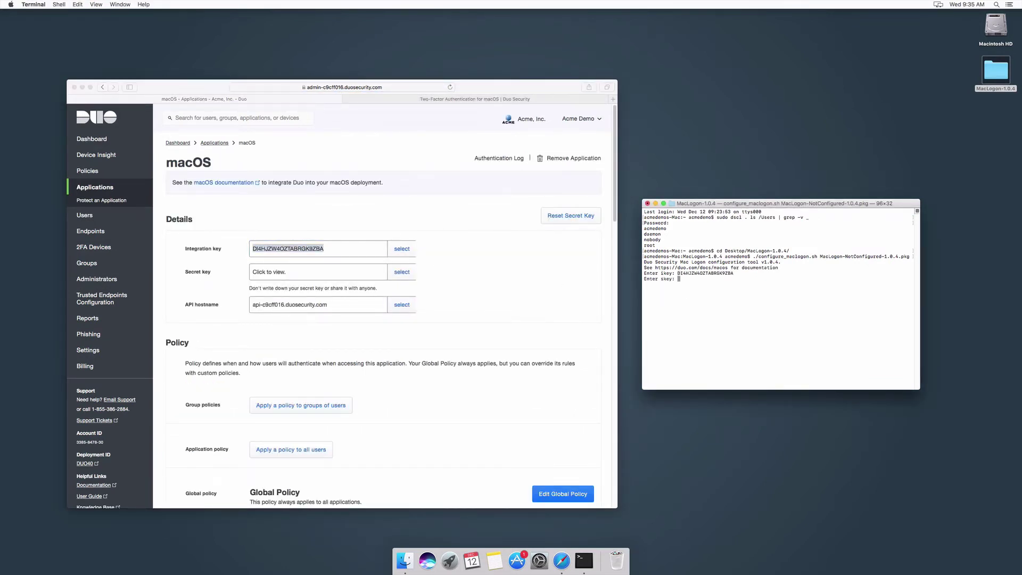
Step: Copy the macOS application's secret key into the script's prompt
click(361, 271)
key(super+c)
key(super+Tab)
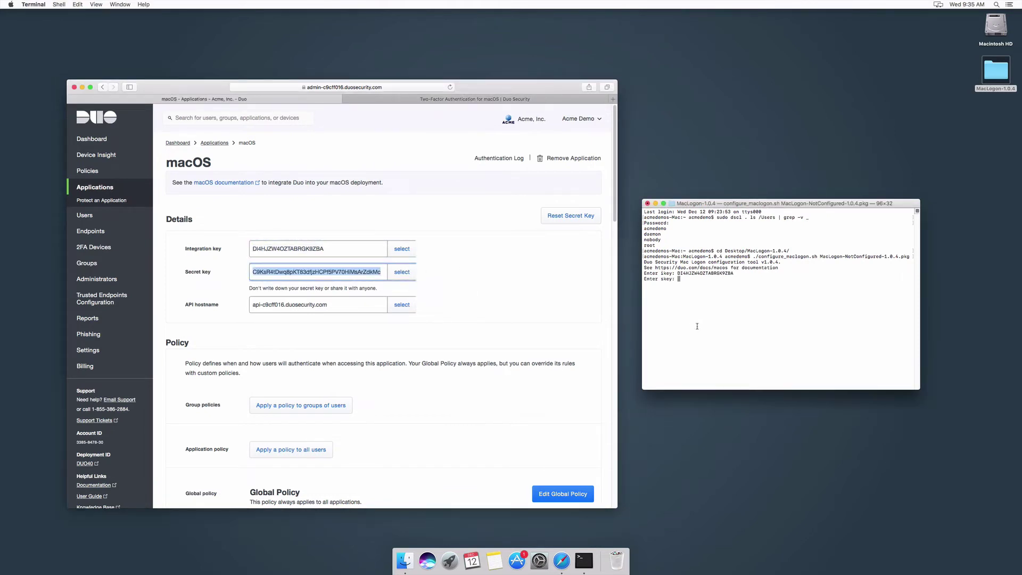
key(super+v)
key(Return)
Step: Copy the macOS application's API hostname into the script's prompt
key(super+Tab)
click(341, 306)
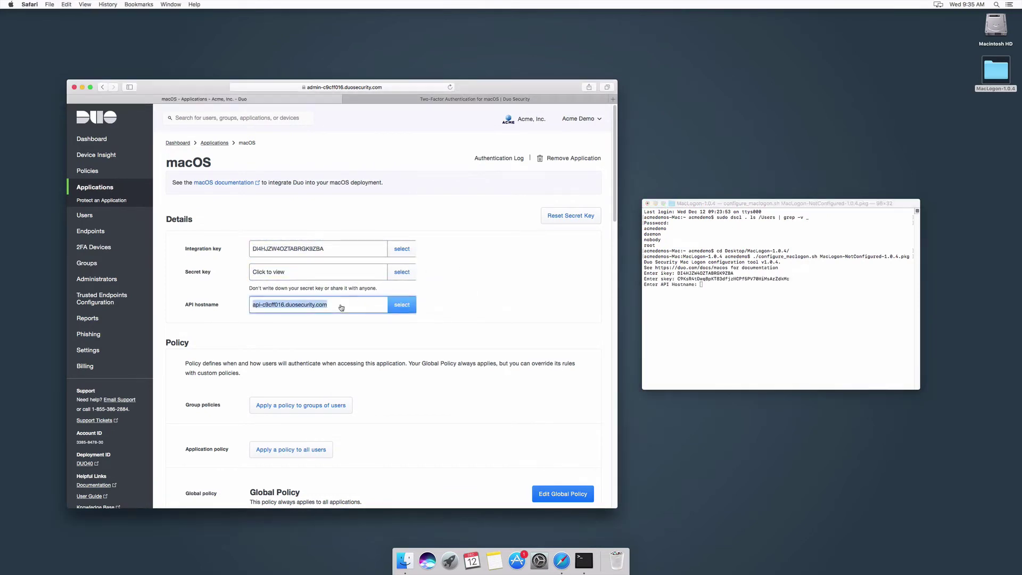
key(super+c)
key(super+Tab)
key(super+v)
key(Return)
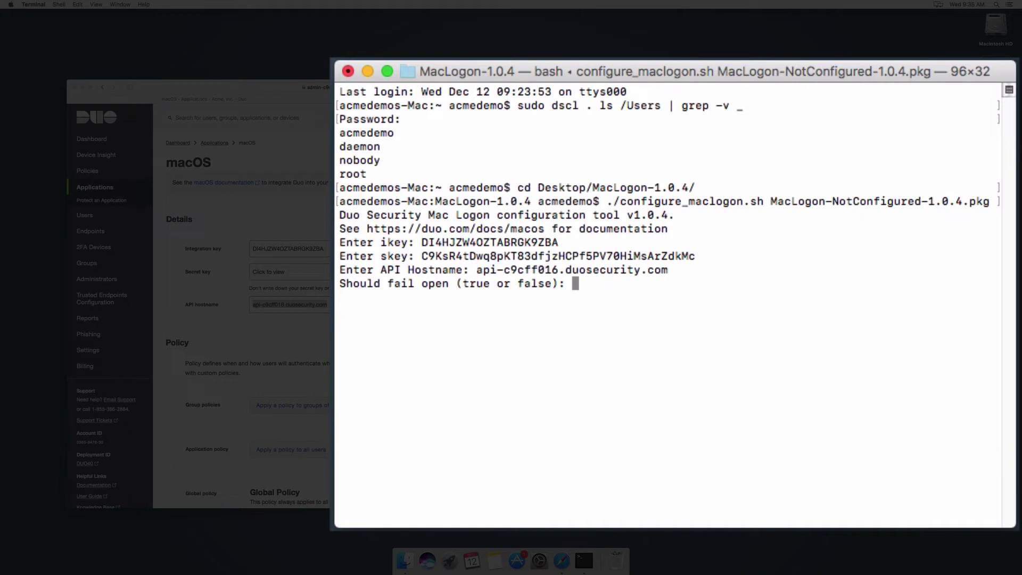
Step: Answer true for fail open, false for smartcard bypass and true for auto push
text(true)
key(Return)
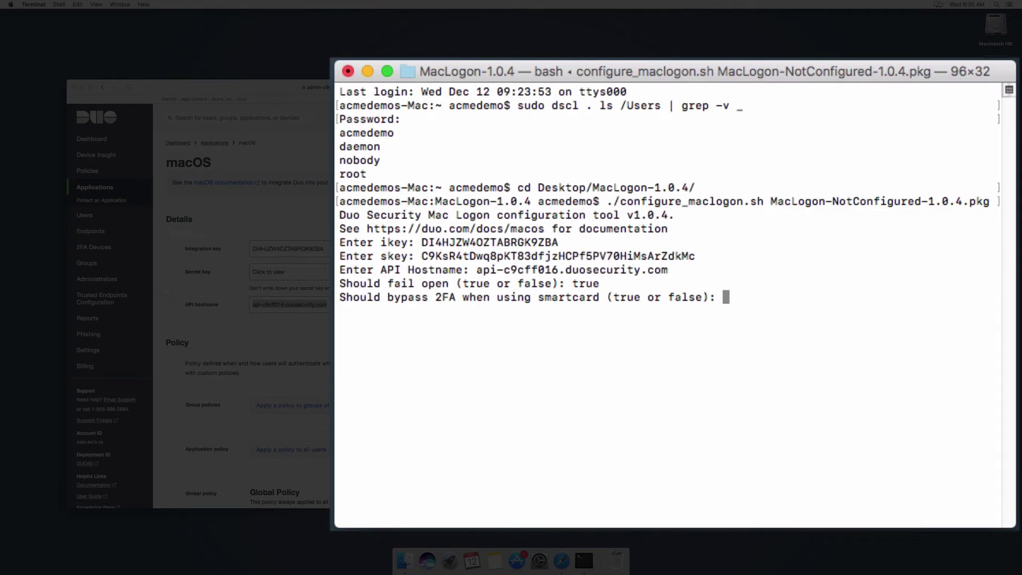
text(false)
key(Return)
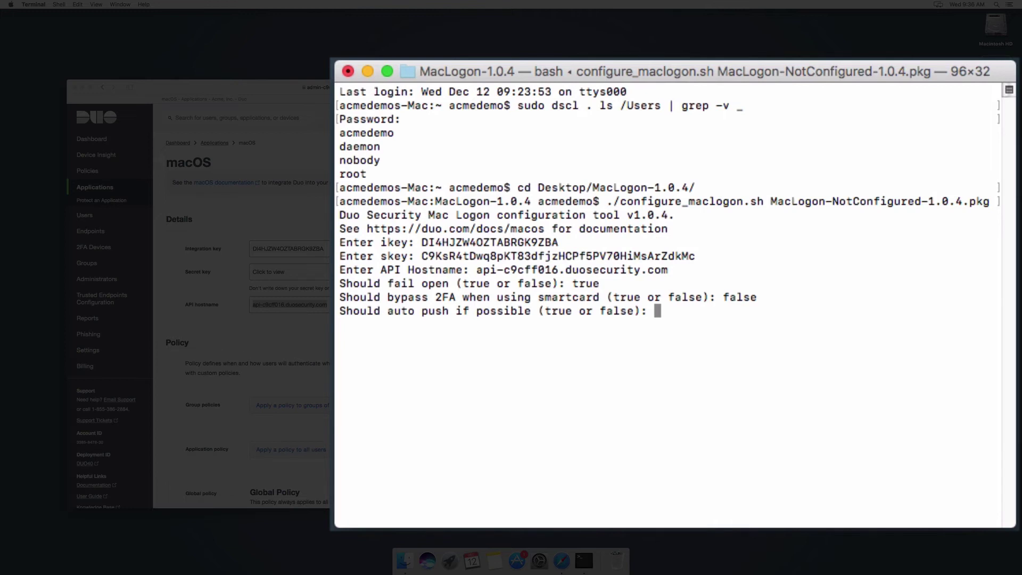
text(true)
key(Return)
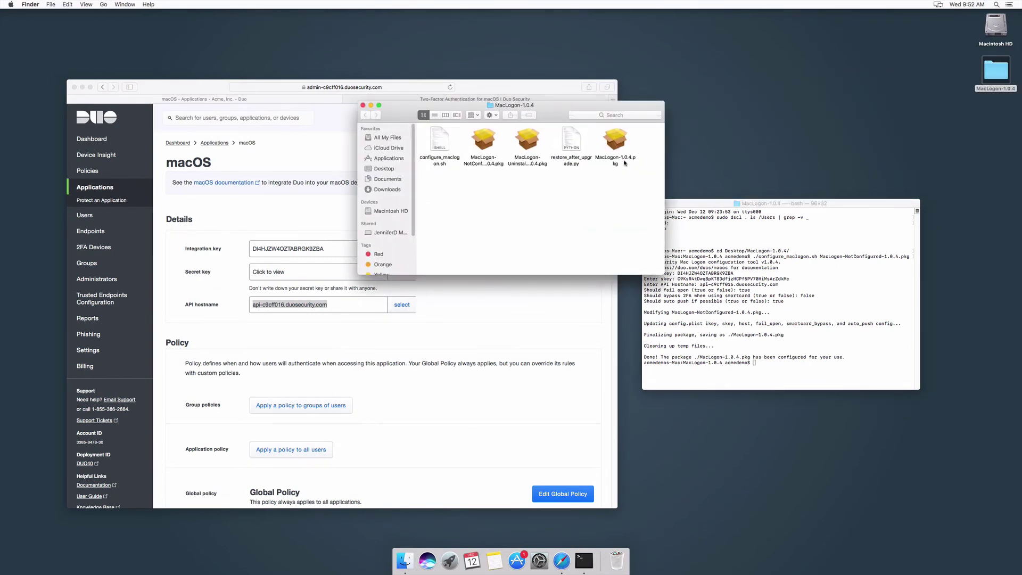
Step: Install MacLogon-1.0.4.pkg on Macintosh HD with the administrator password, then close the installer
double_click(614, 160)
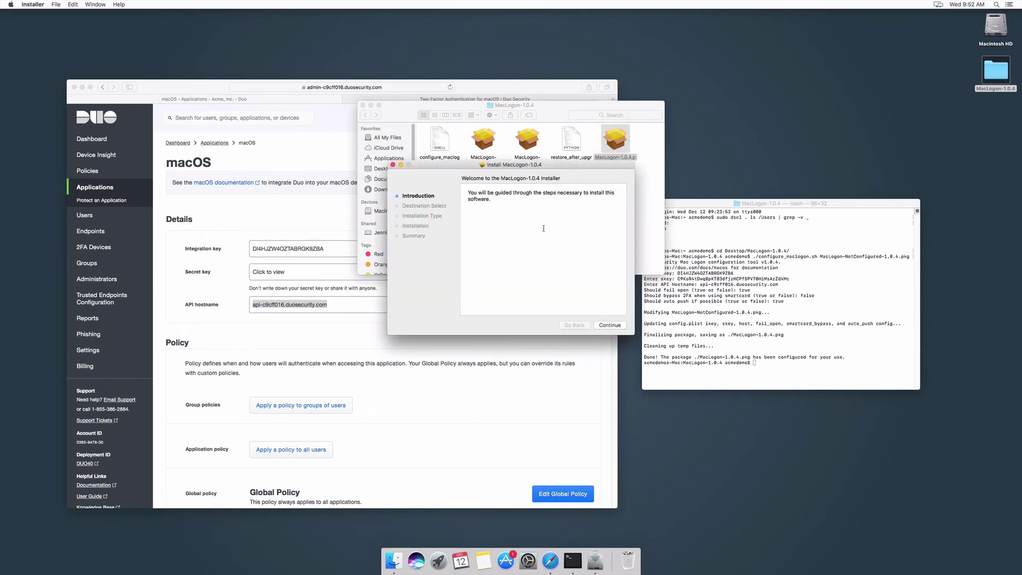
click(614, 326)
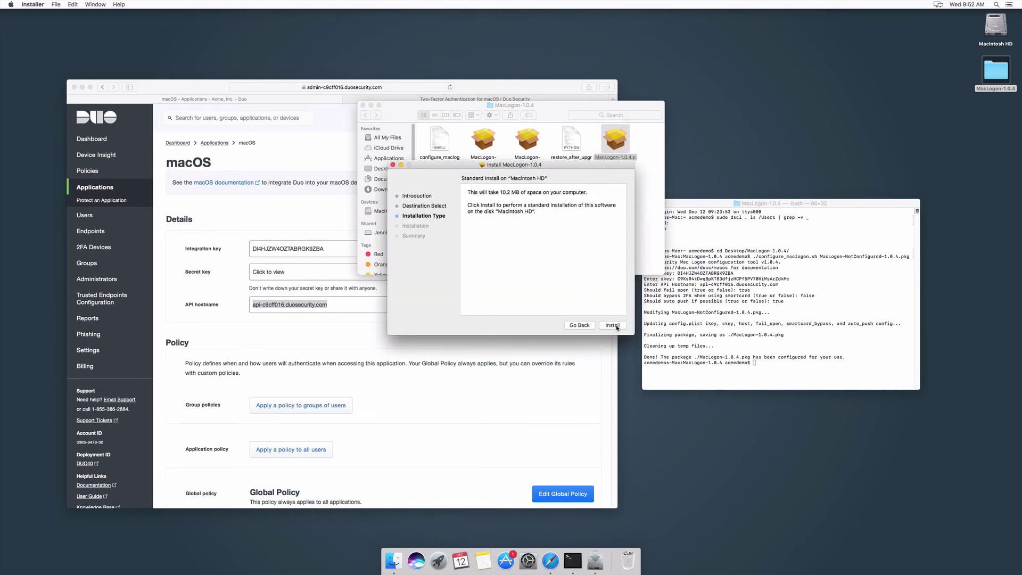
click(617, 326)
text(••)
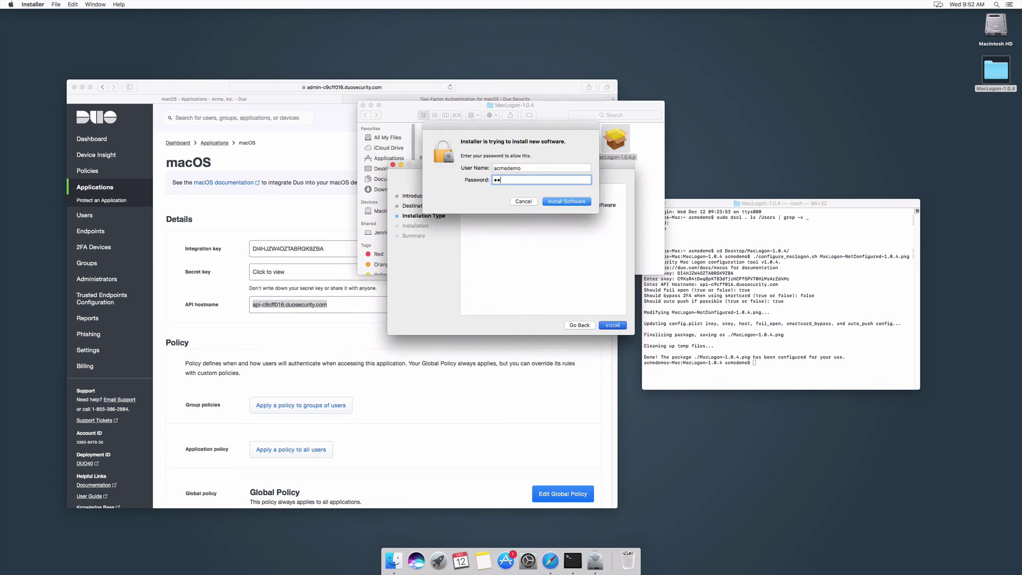
text(•••••••)
key(Return)
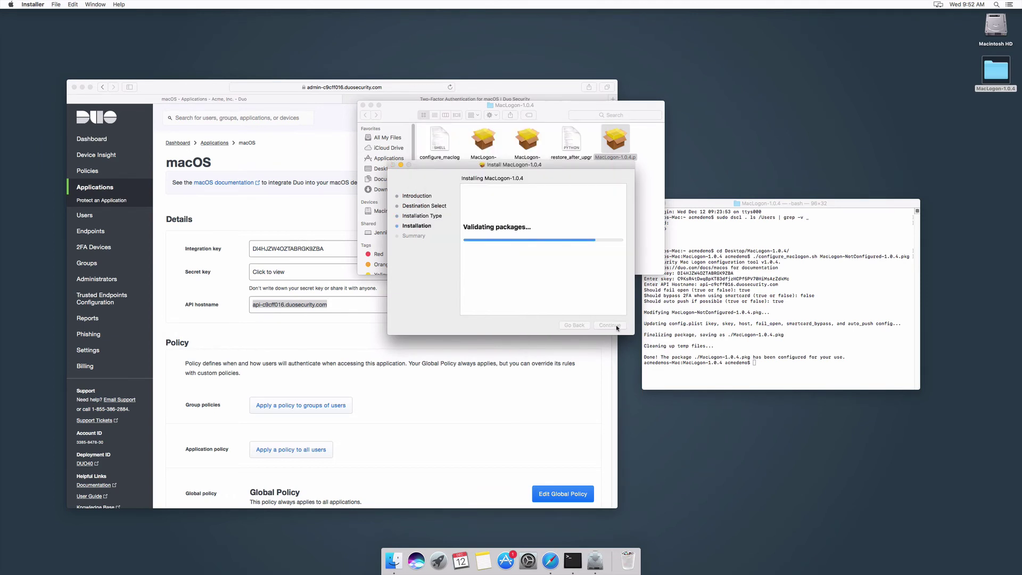
click(616, 327)
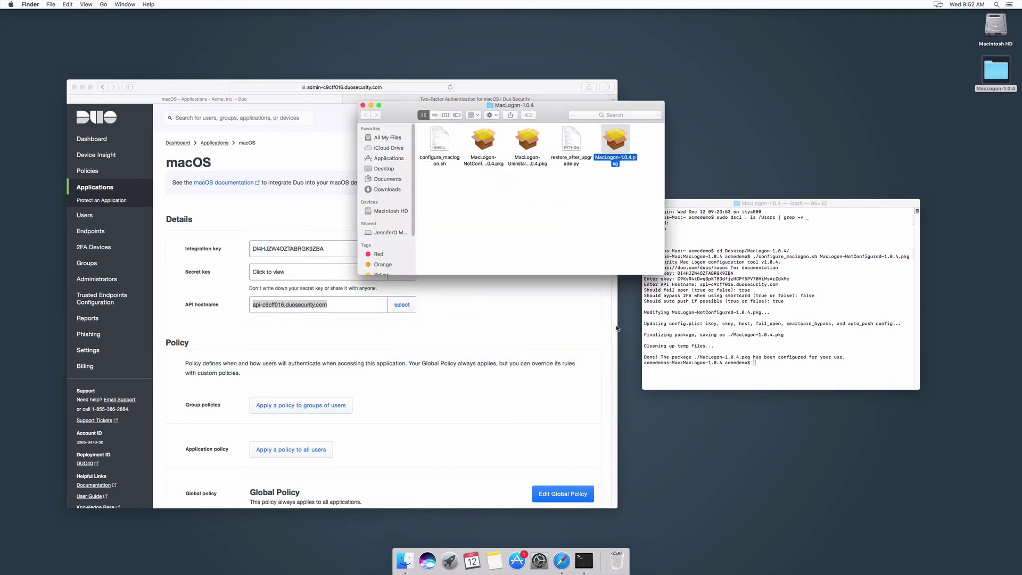
Step: Close the MacLogon-1.0.4 Finder window
click(362, 105)
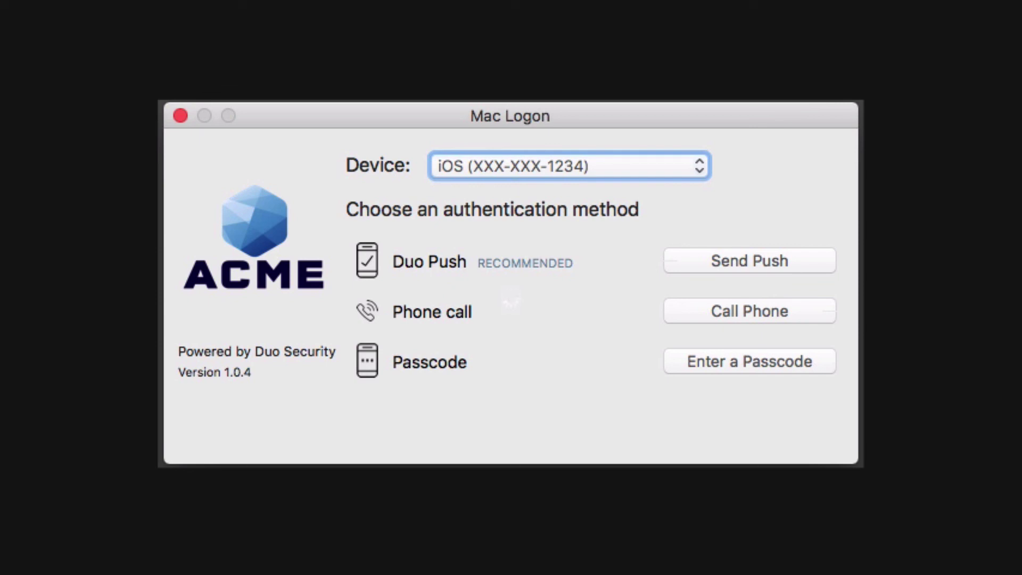
Step: Send a Duo Push login request to the enrolled iOS device
click(713, 261)
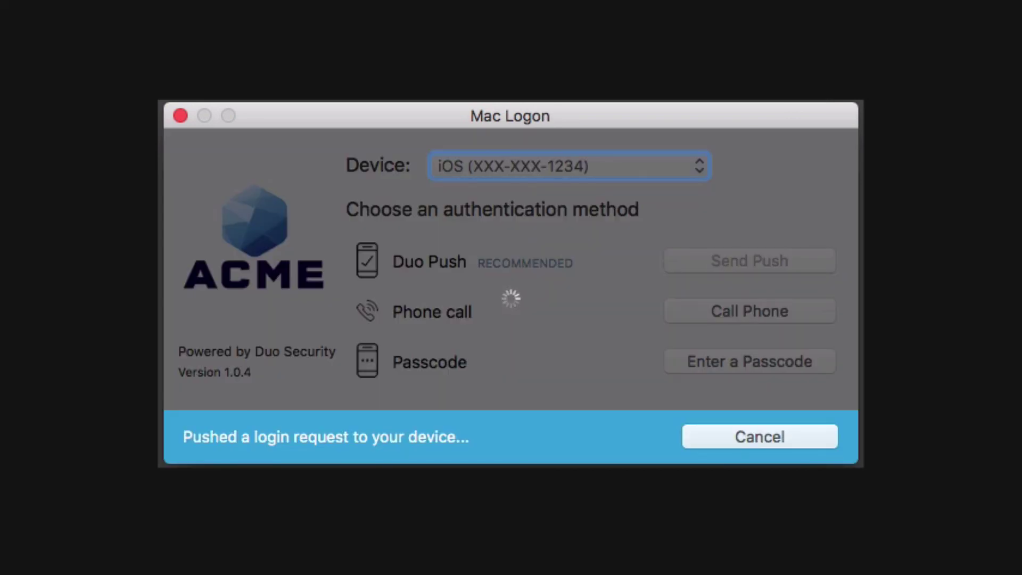